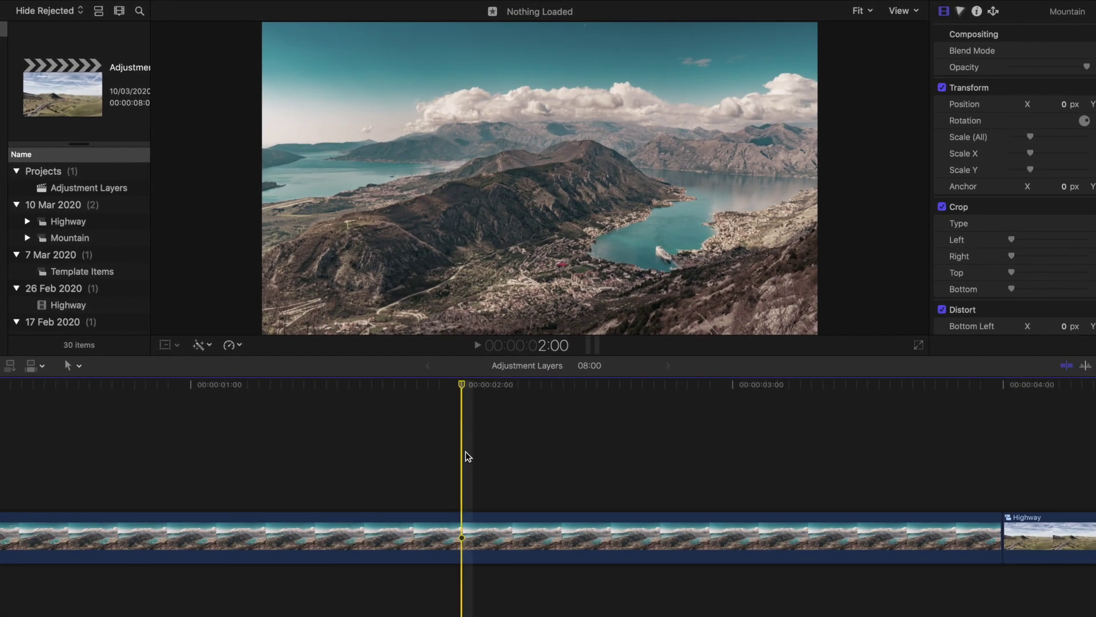
- Place an Adjustment Layer title above the Mountain clip and boost its Master saturation with Color Wheels
click(61, 10)
drag(149, 72, 26, 497)
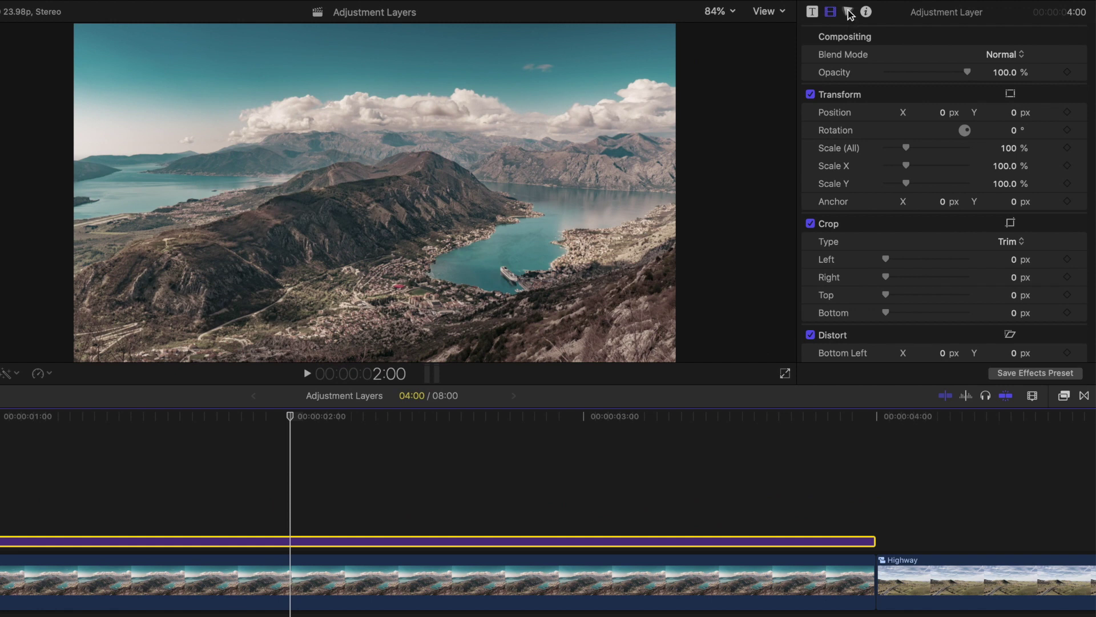
click(905, 44)
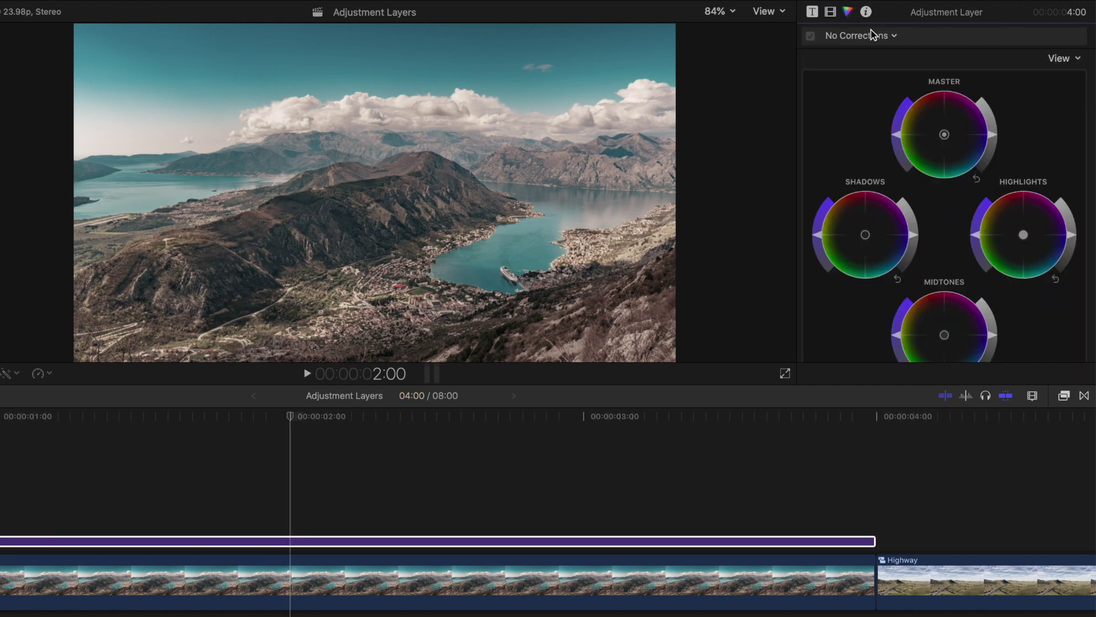
click(900, 122)
drag(900, 121, 908, 98)
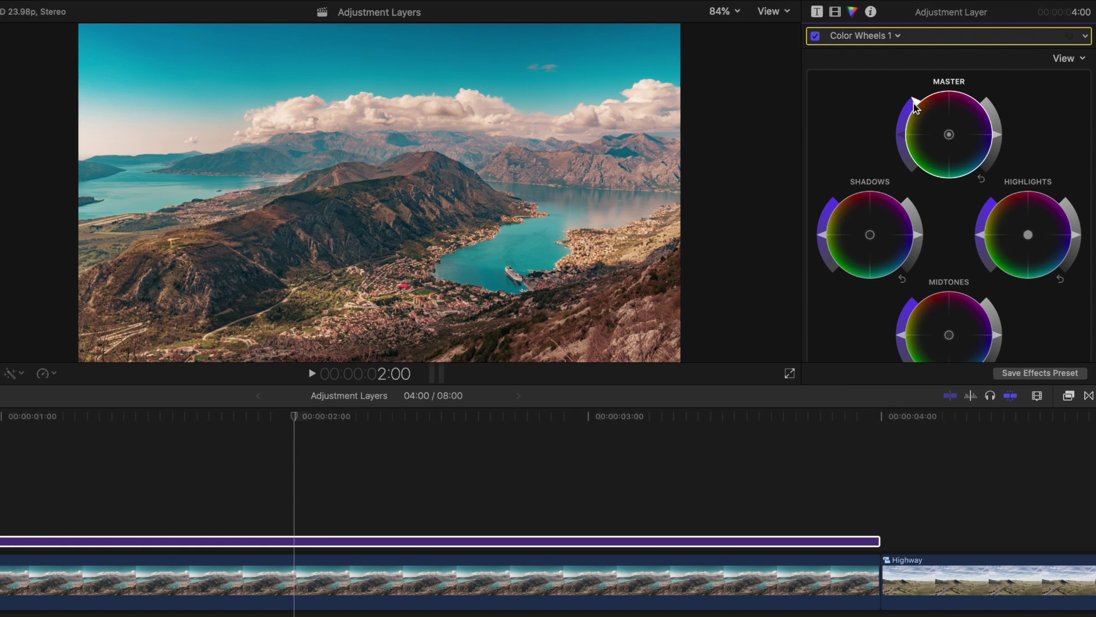
click(408, 543)
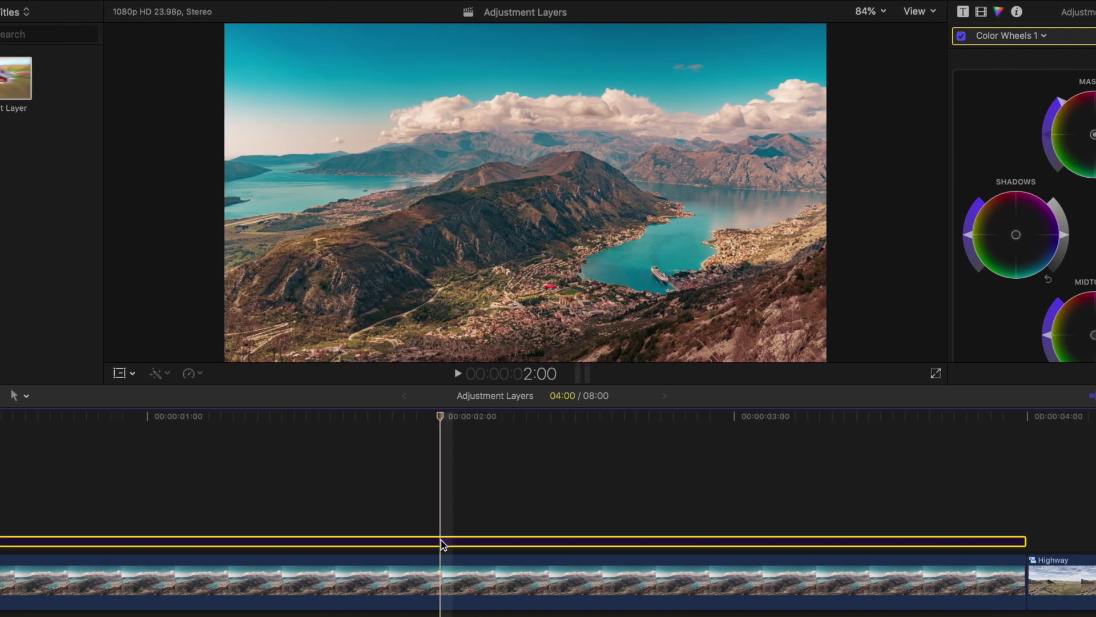
- Toggle the adjustment layer with V, then extend its end to 5:05 into the Highway clip
key(v)
key(v)
key(v)
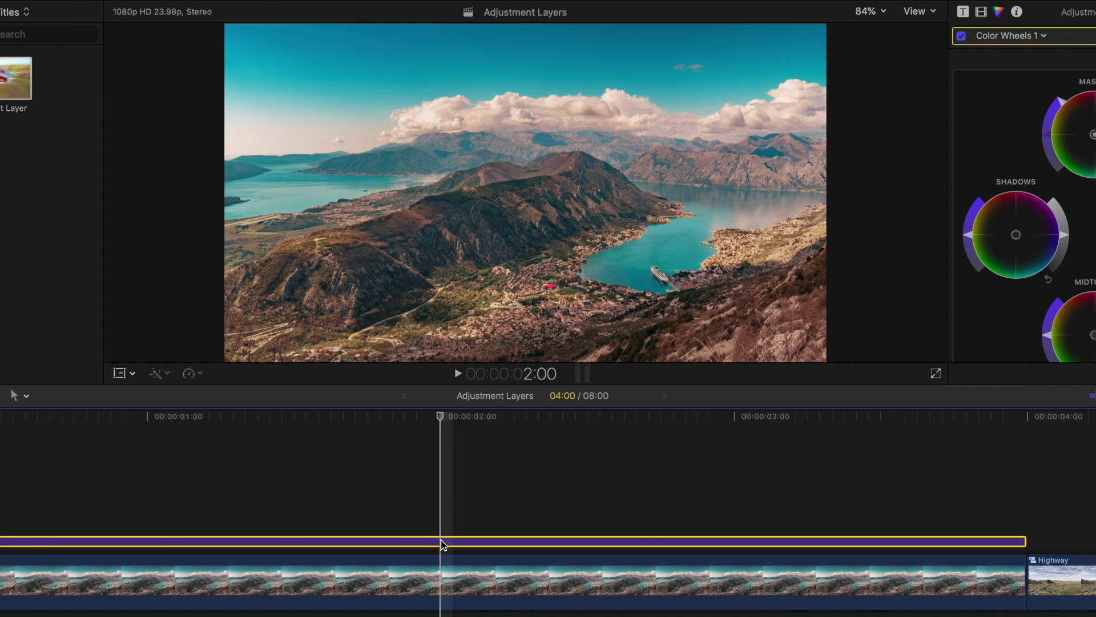
scroll(440, 539, right, 10)
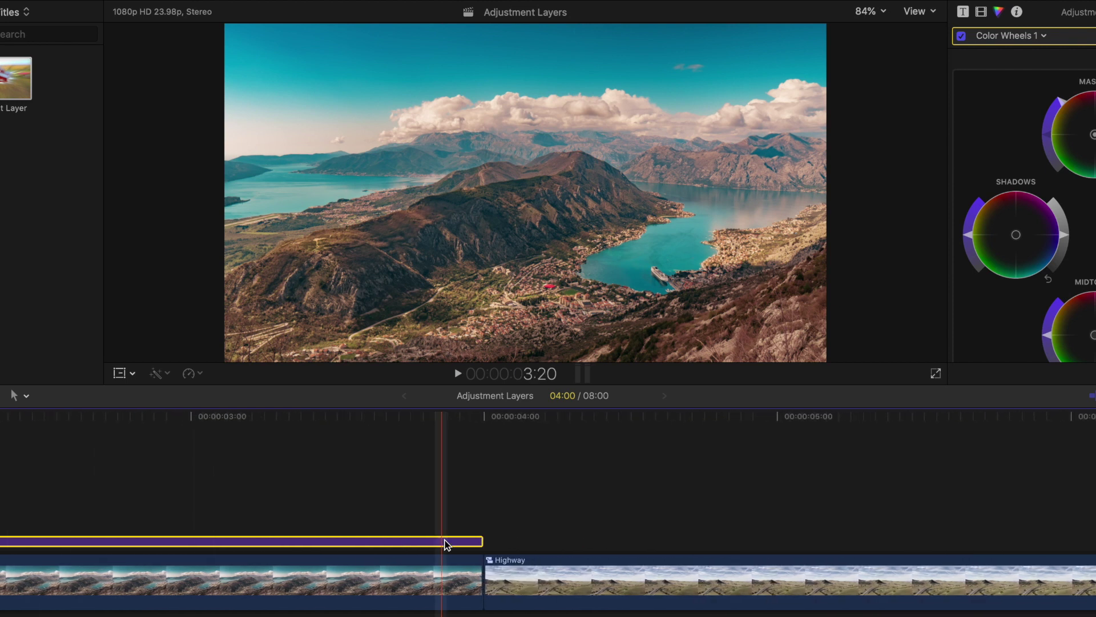
drag(482, 540, 833, 533)
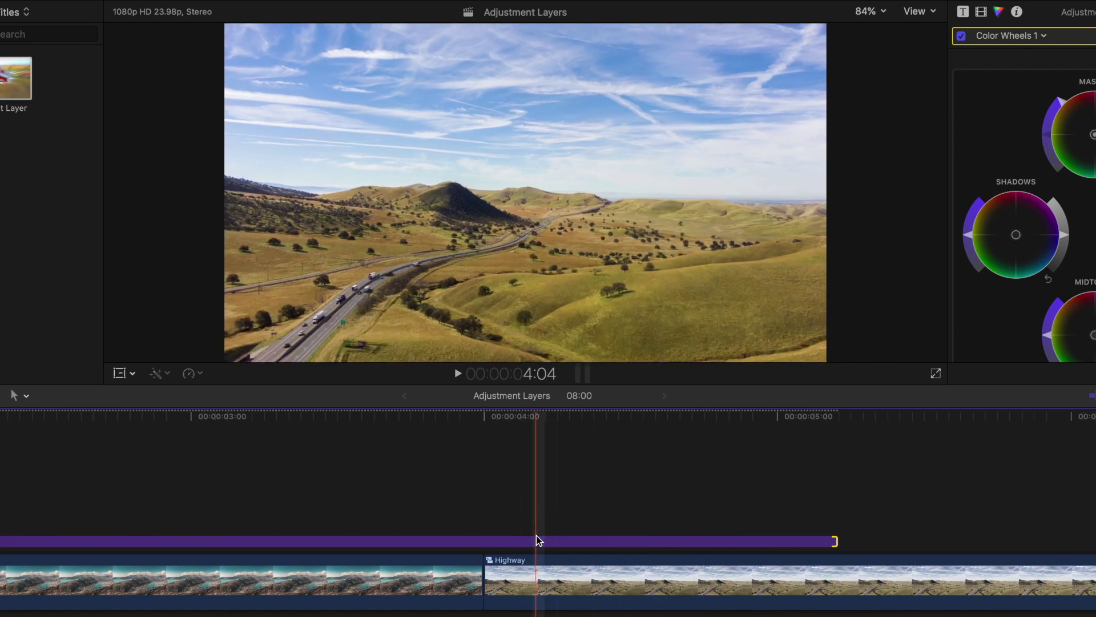
click(537, 540)
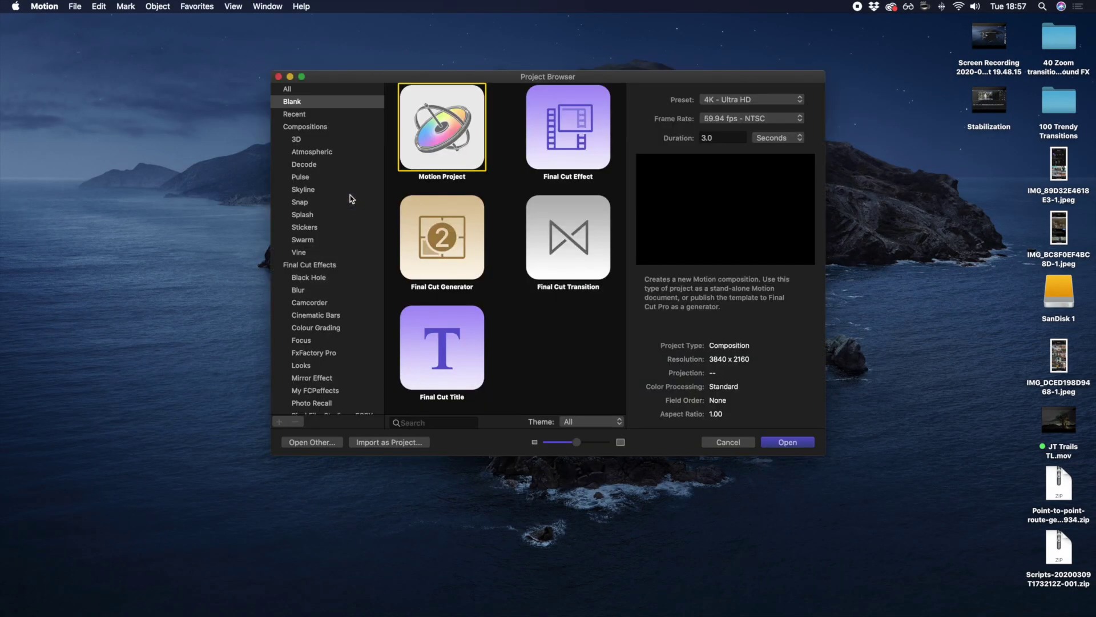
- Create a blank Final Cut Title project and delete its Type Text Here layer
click(437, 341)
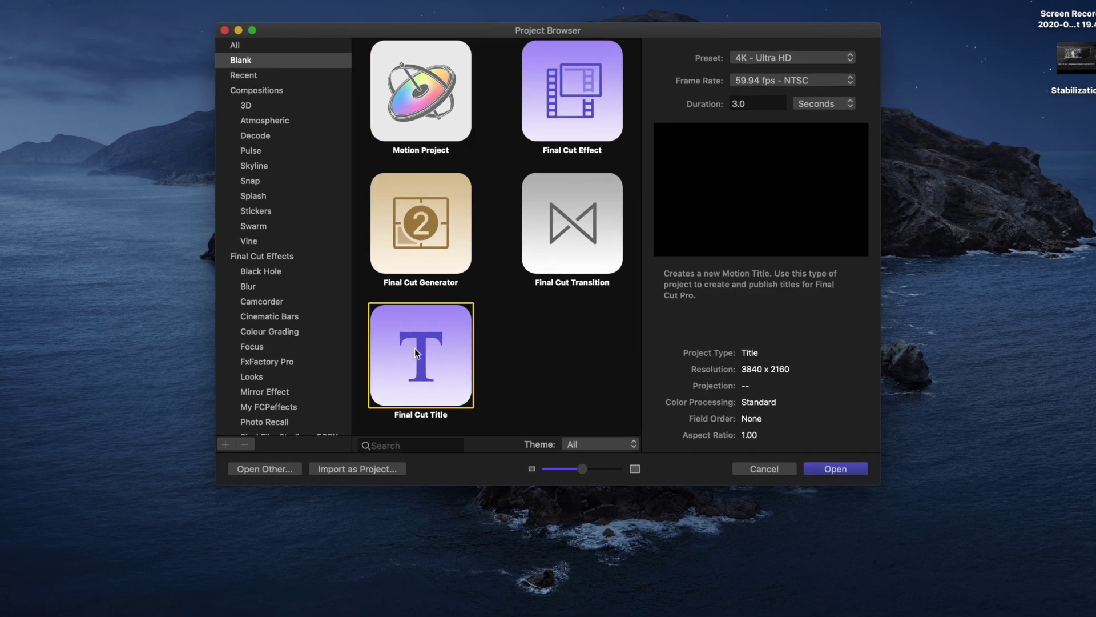
click(839, 471)
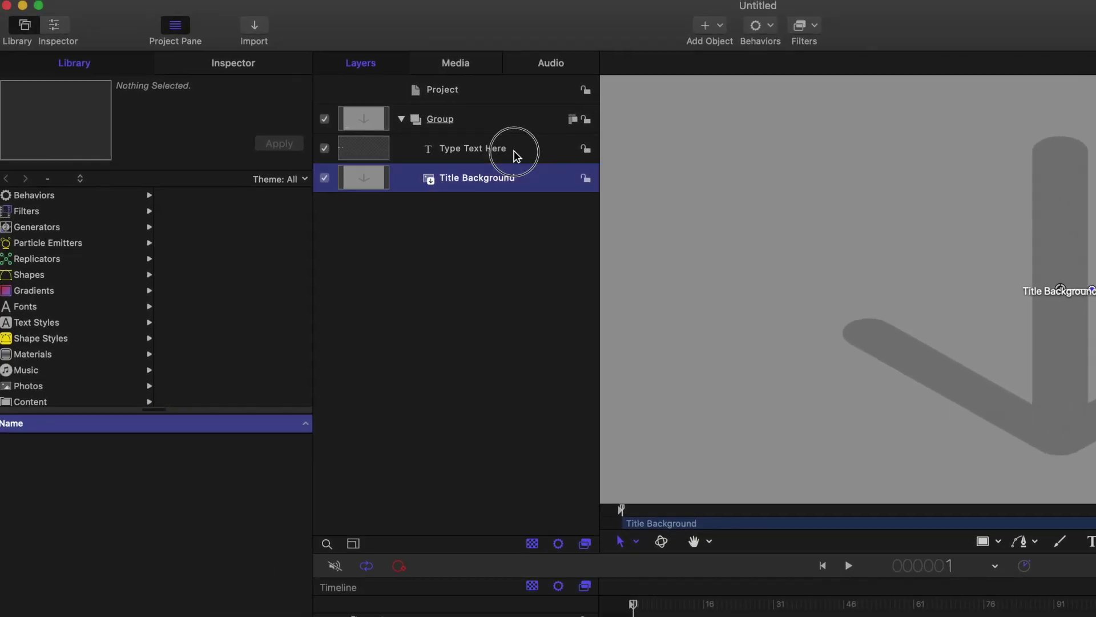
click(517, 154)
key(Delete)
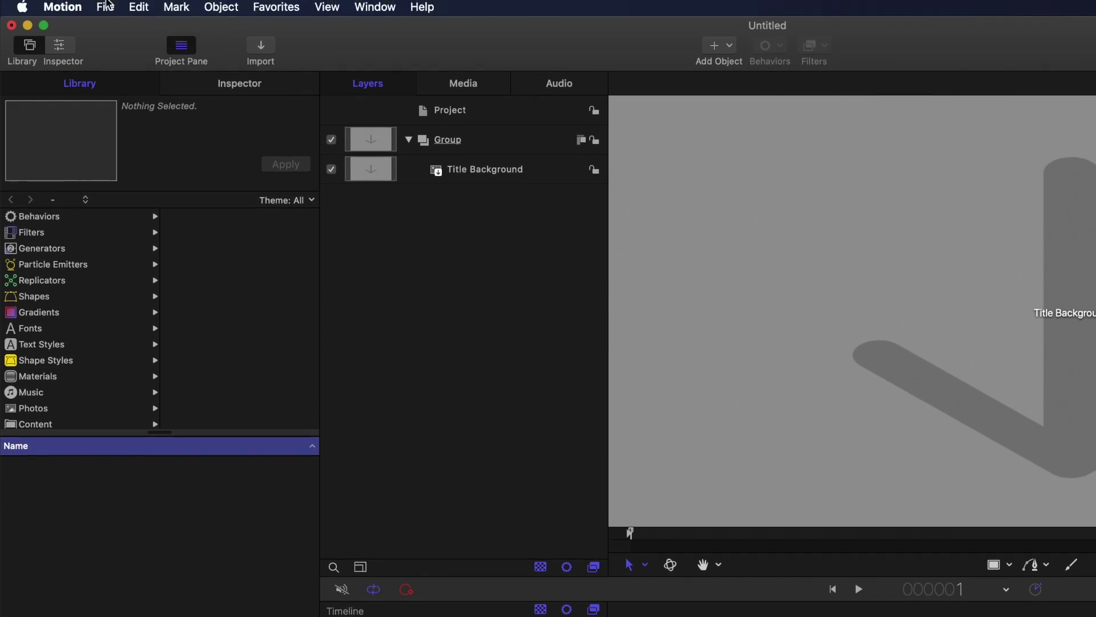
- Publish the title as 'Adjustment Layer' in a new 'Adjustment Layer' template category
click(106, 7)
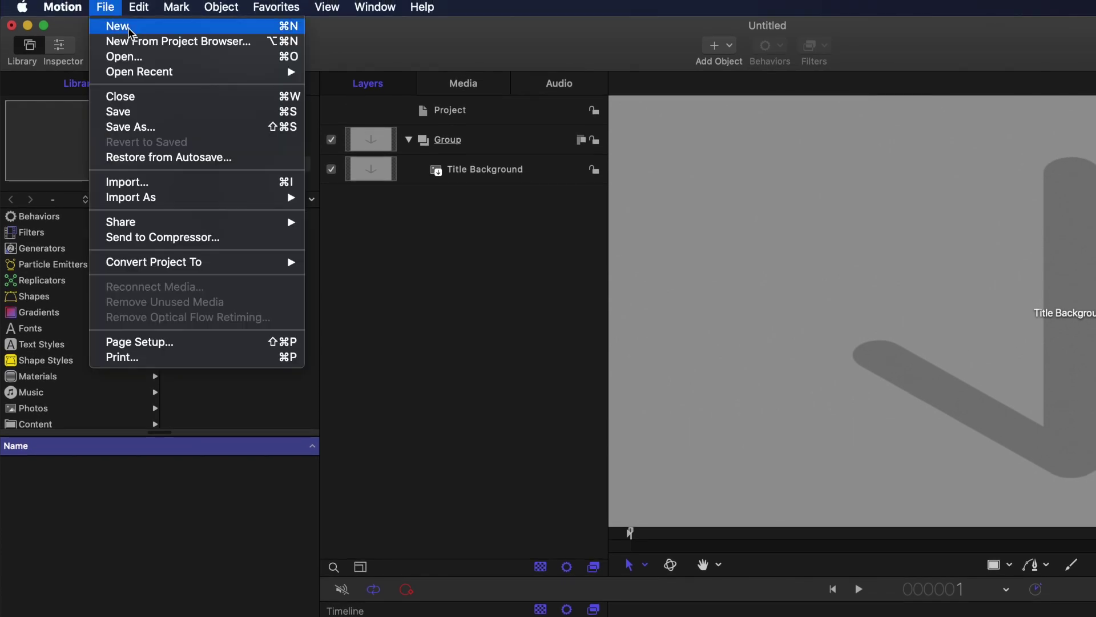
click(165, 128)
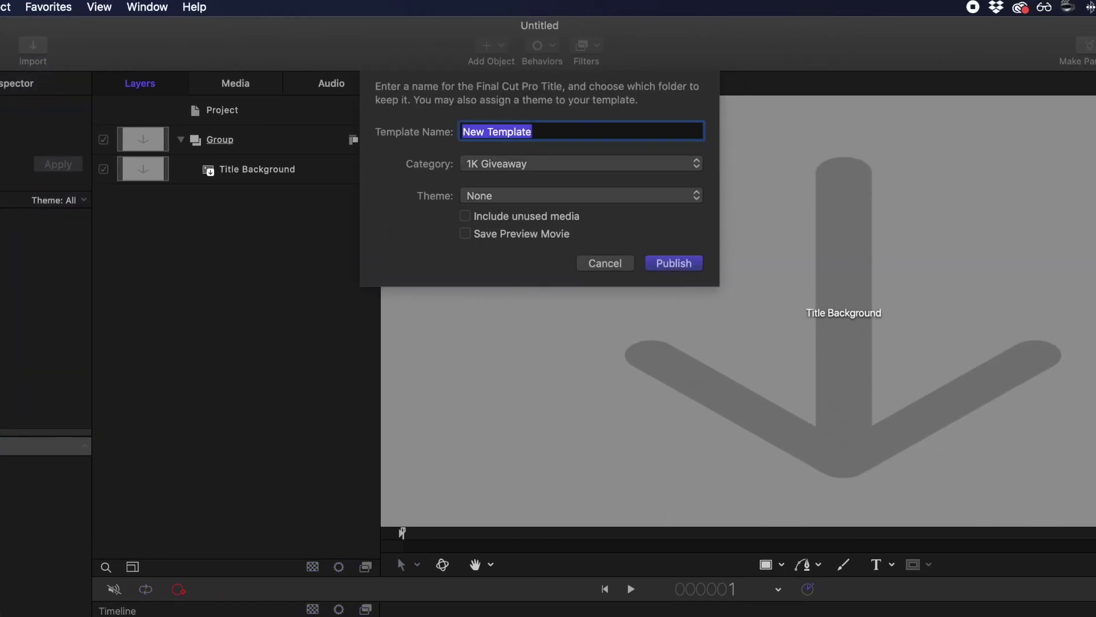
text(Adjustment Layer)
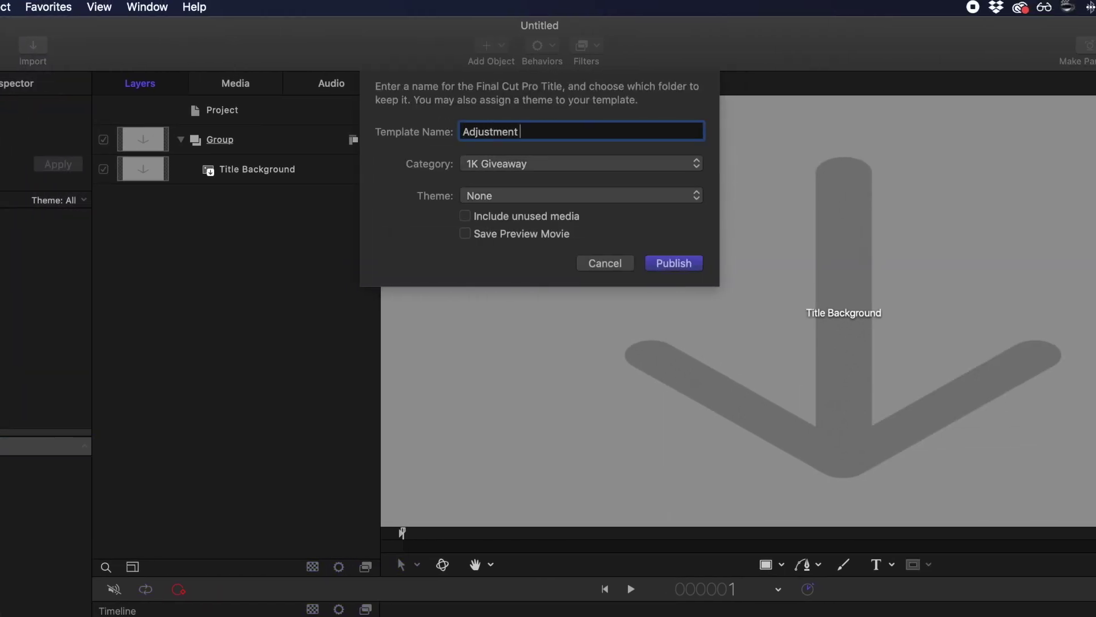
click(551, 163)
scroll(552, 182, down, 5)
click(514, 605)
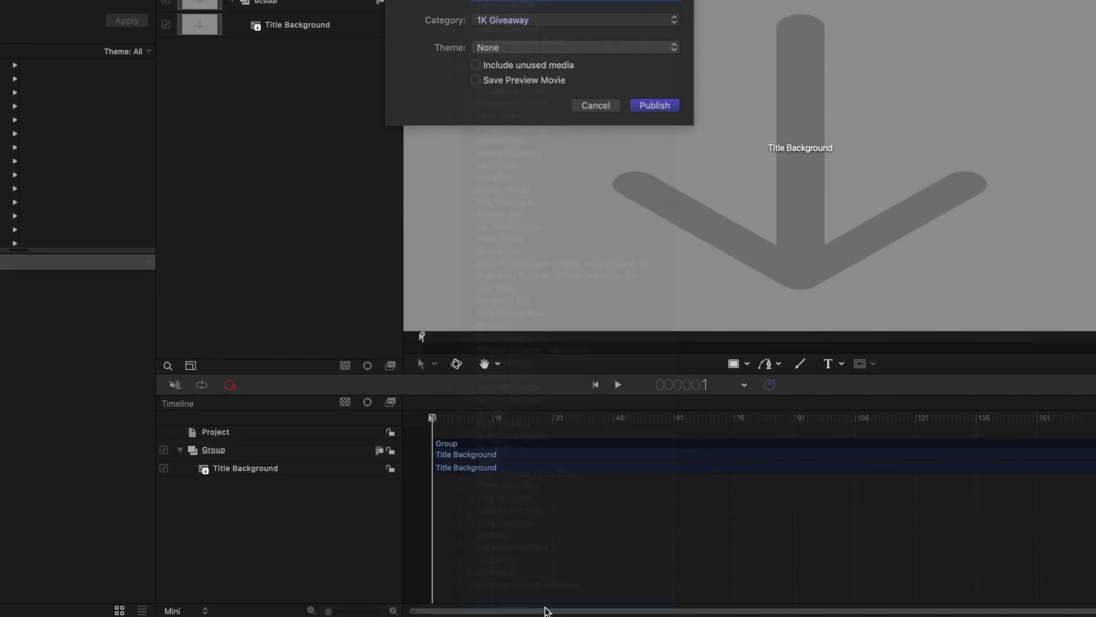
text(Adjustment Layer)
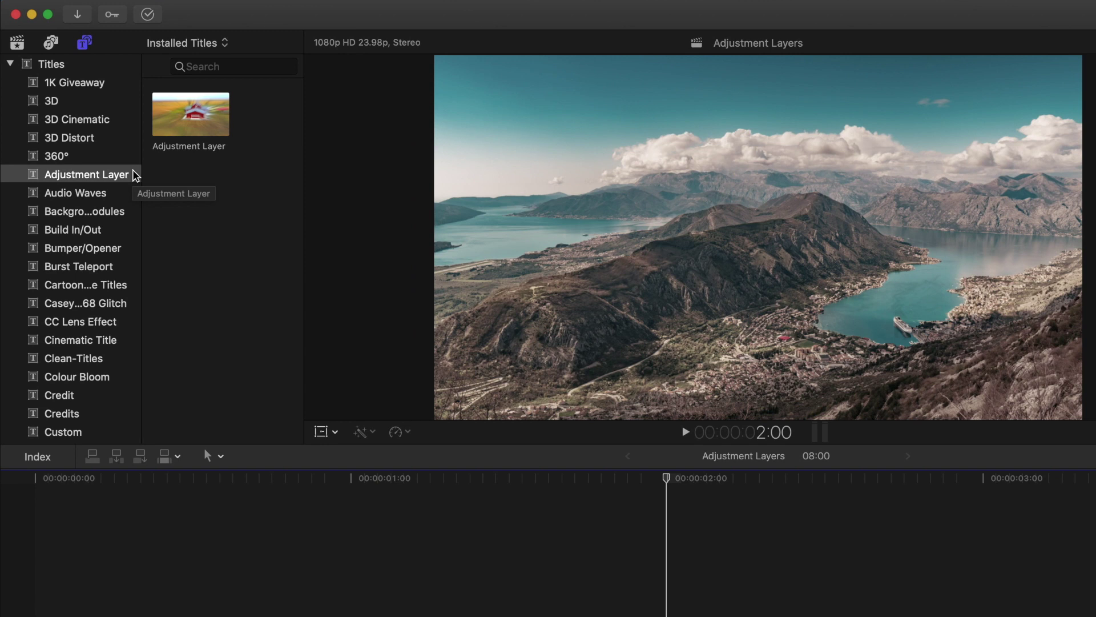
- Drag the Adjustment Layer title from the Titles browser into the timeline
drag(177, 117, 96, 475)
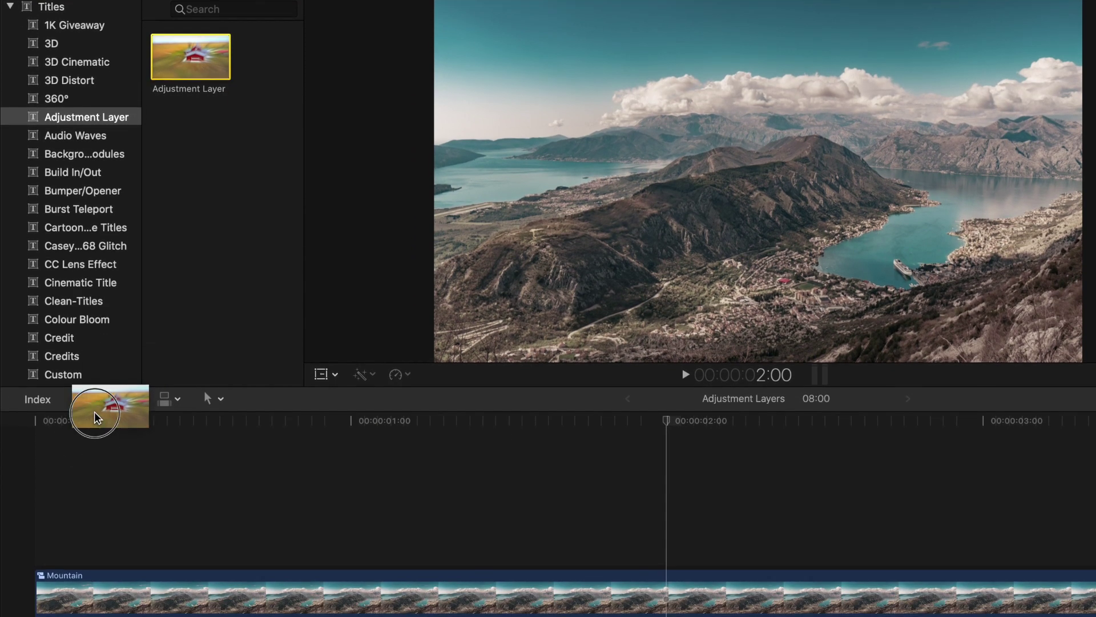
drag(95, 417, 35, 501)
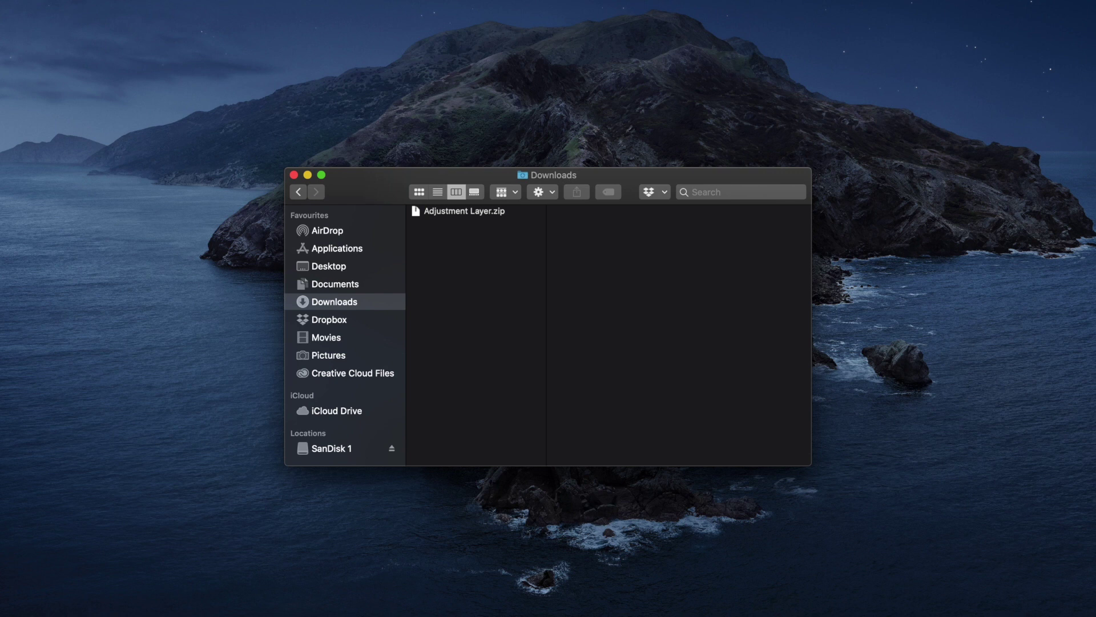
- Unzip the downloaded 'Adjustment Layer.zip' archive and show the resulting folder's contents
double_click(512, 211)
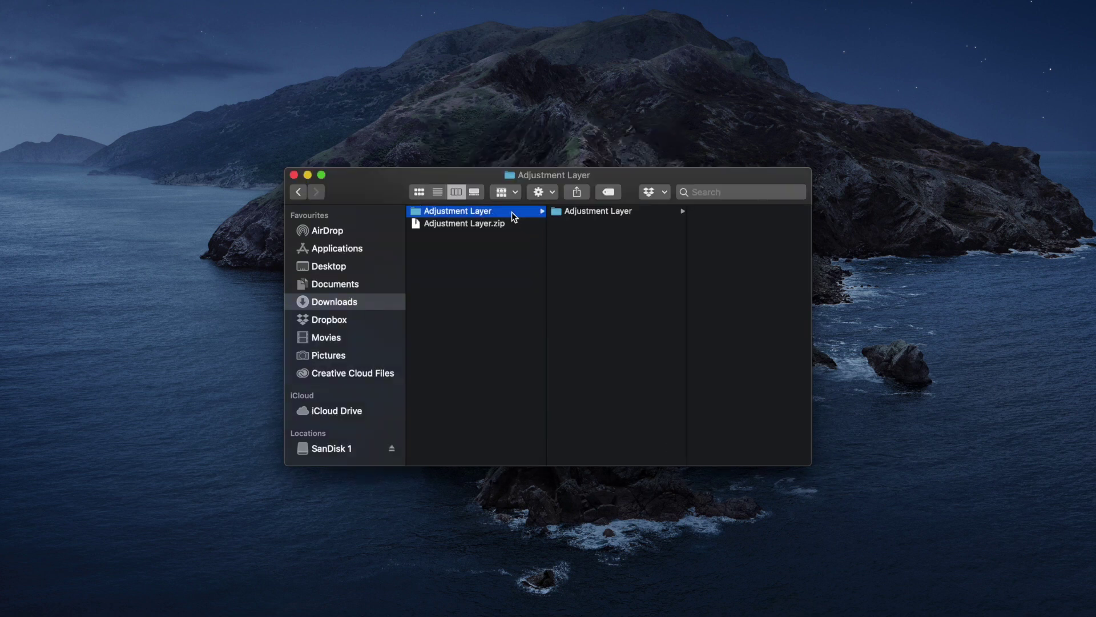
right_click(511, 211)
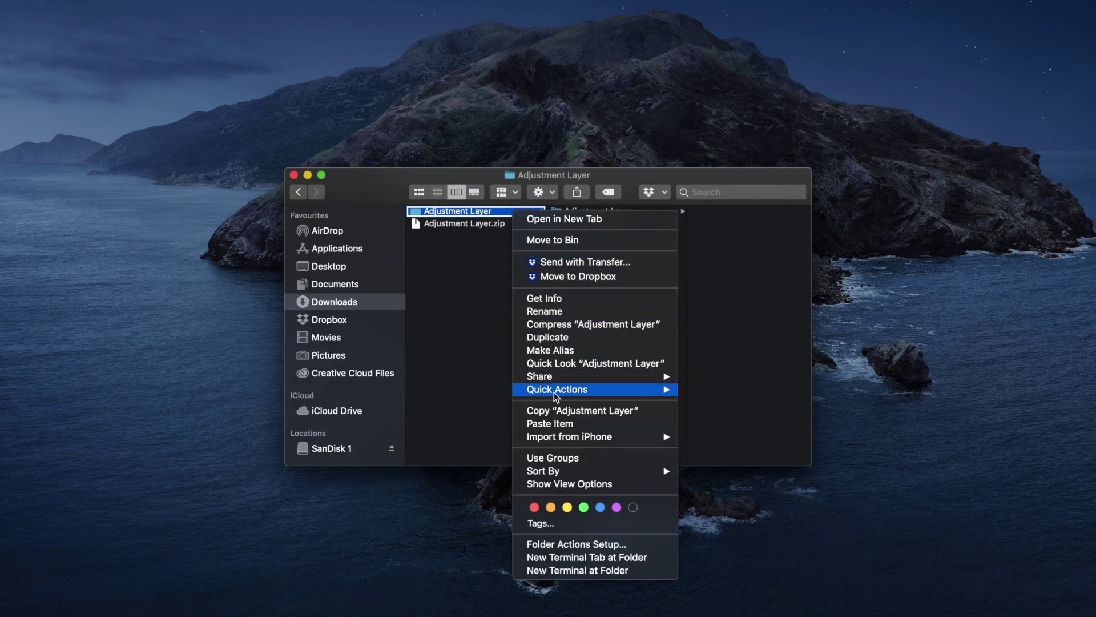
click(393, 346)
- Browse to Movies > Motion Templates > Titles and use the Titles folder's context menu
click(345, 334)
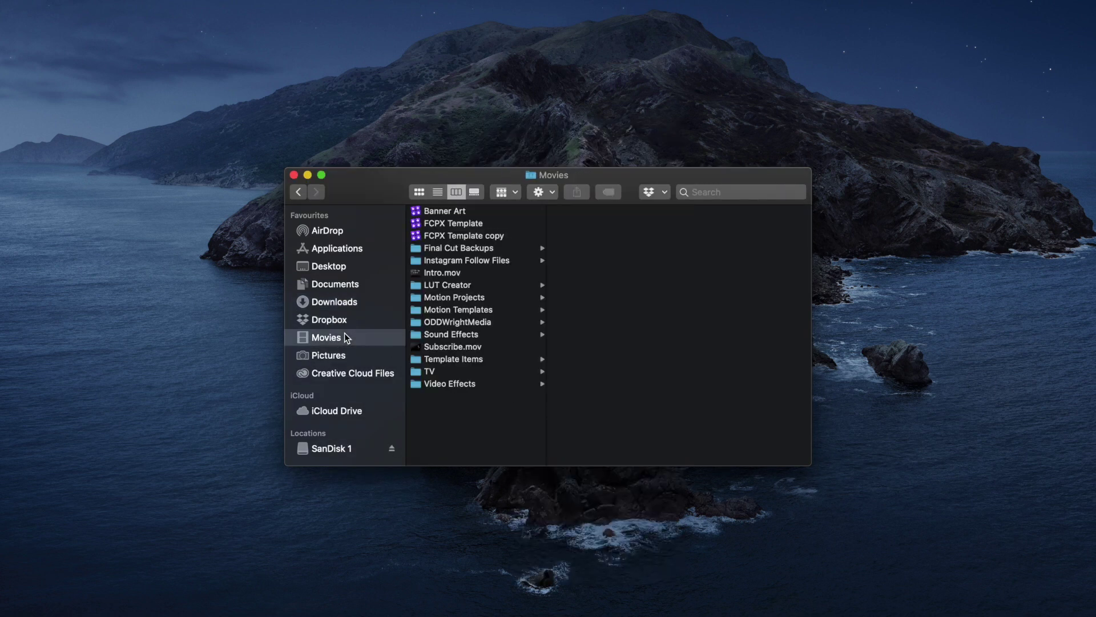
click(464, 309)
click(574, 298)
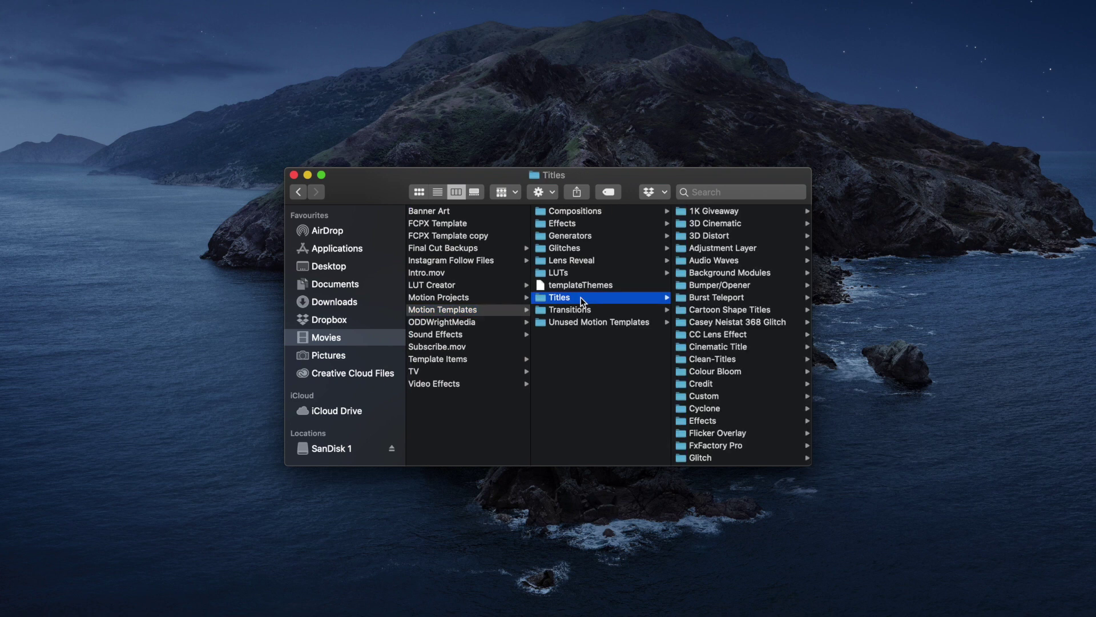
right_click(582, 302)
click(621, 506)
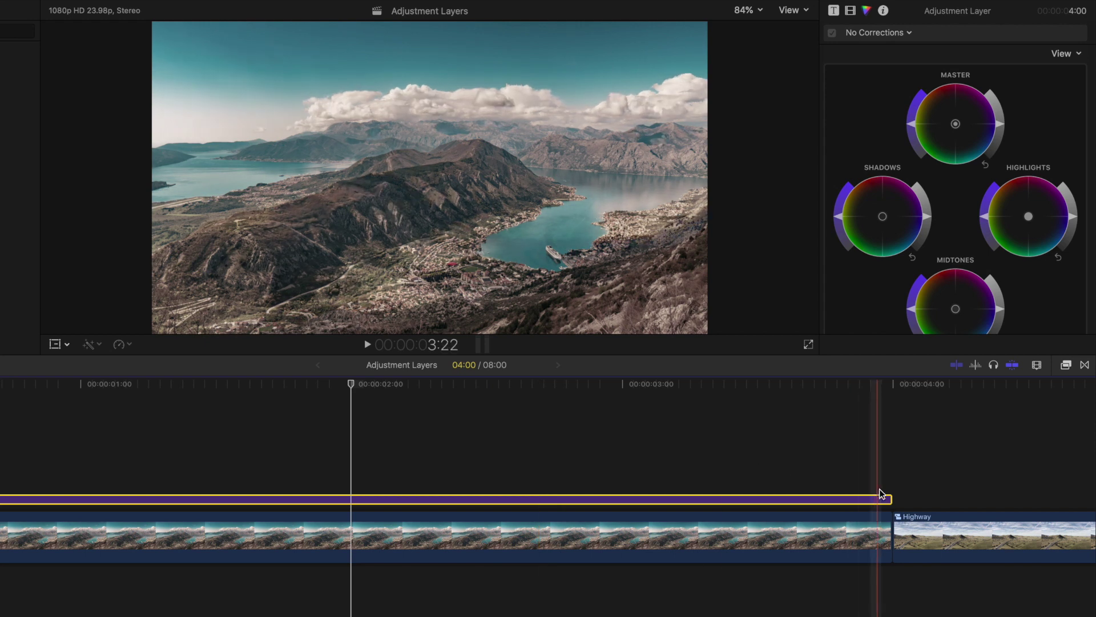
- Zoom out and drag the adjustment layer's end to 8:00, covering both Mountain and Highway clips
mouse_move(890, 495)
mouse_down()
mouse_move(1028, 494)
mouse_move(803, 488)
mouse_move(604, 508)
mouse_move(889, 506)
mouse_up()
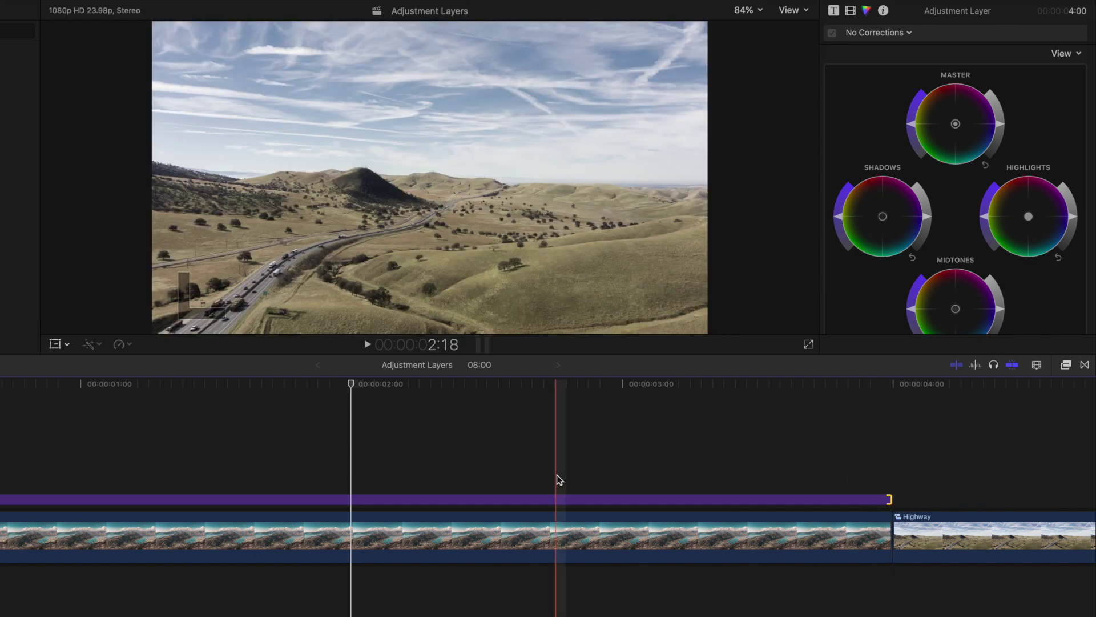
click(351, 501)
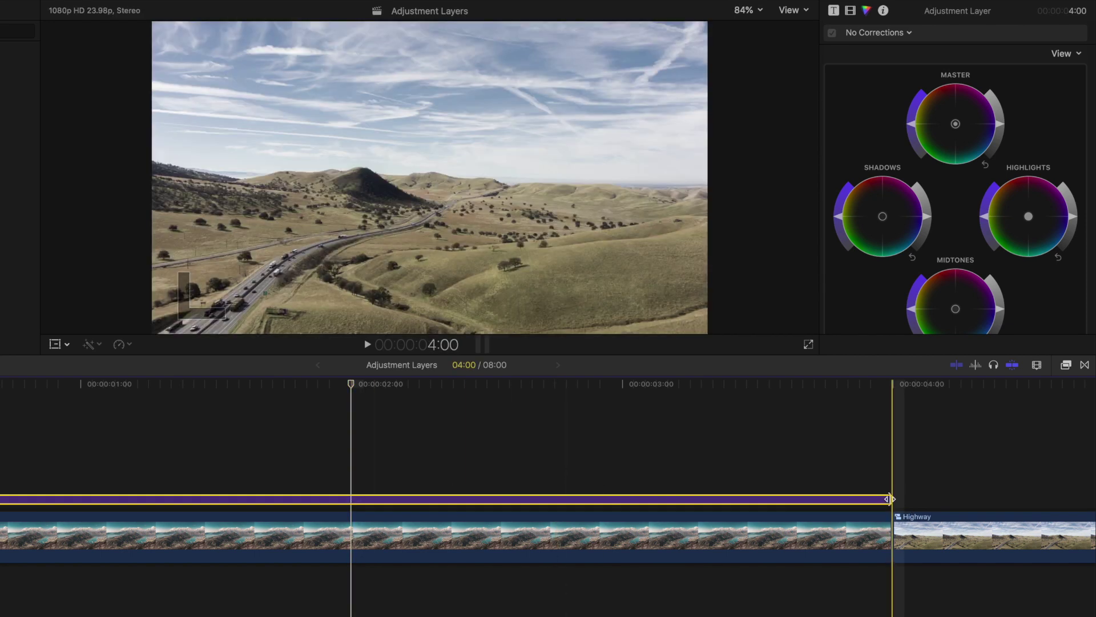
key(super+minus)
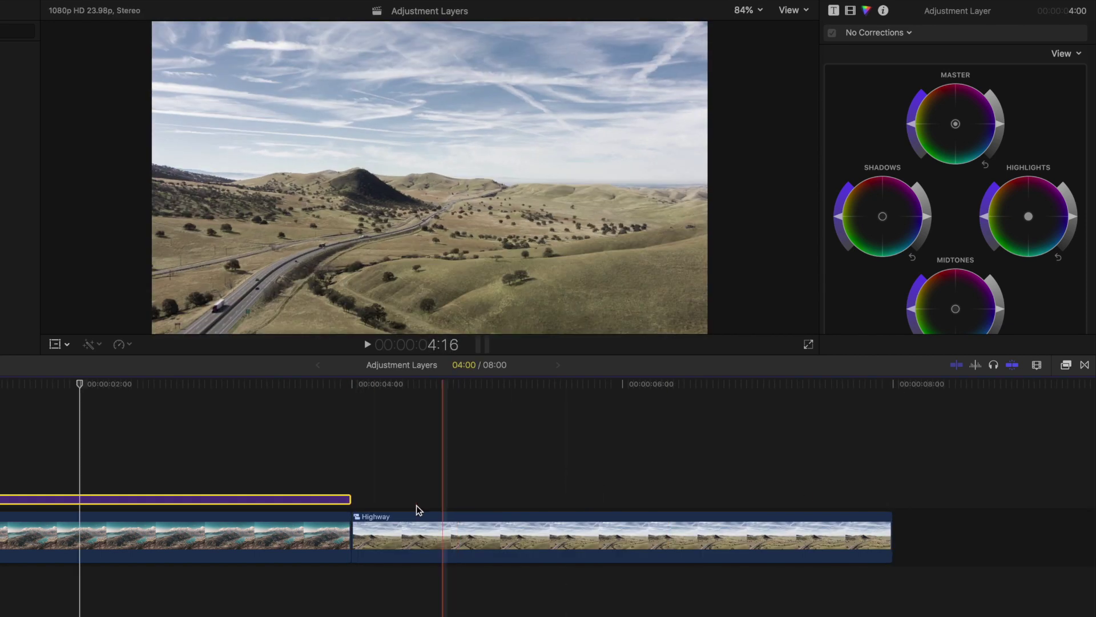
click(348, 499)
drag(348, 499, 896, 500)
- Add Color Wheels to the adjustment layer and preview the saturated grade around 3:02
click(916, 101)
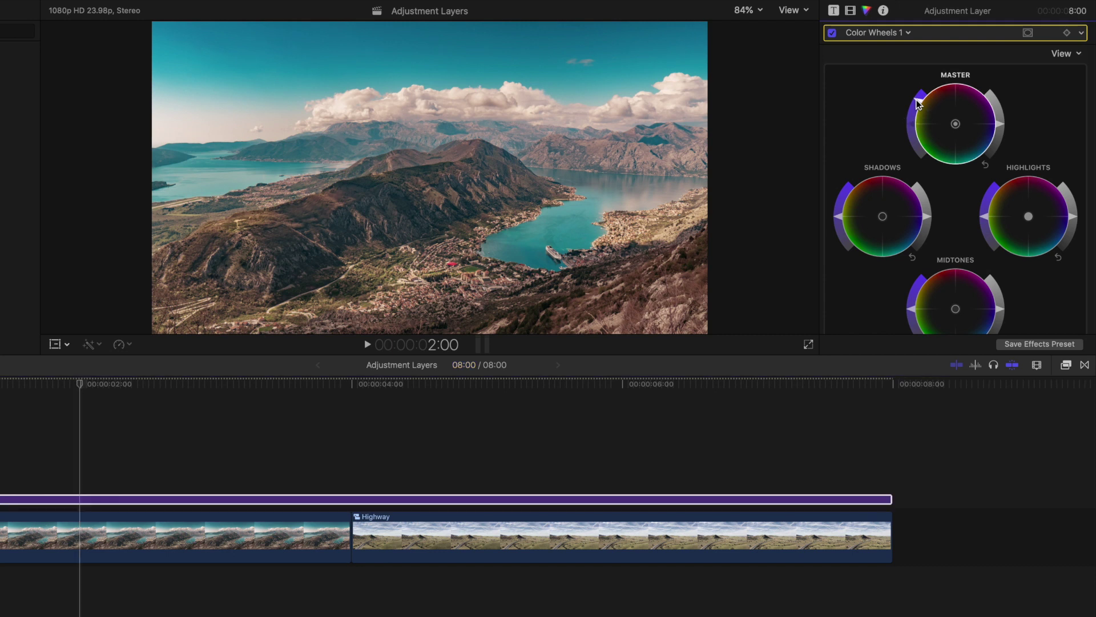
drag(89, 382, 488, 384)
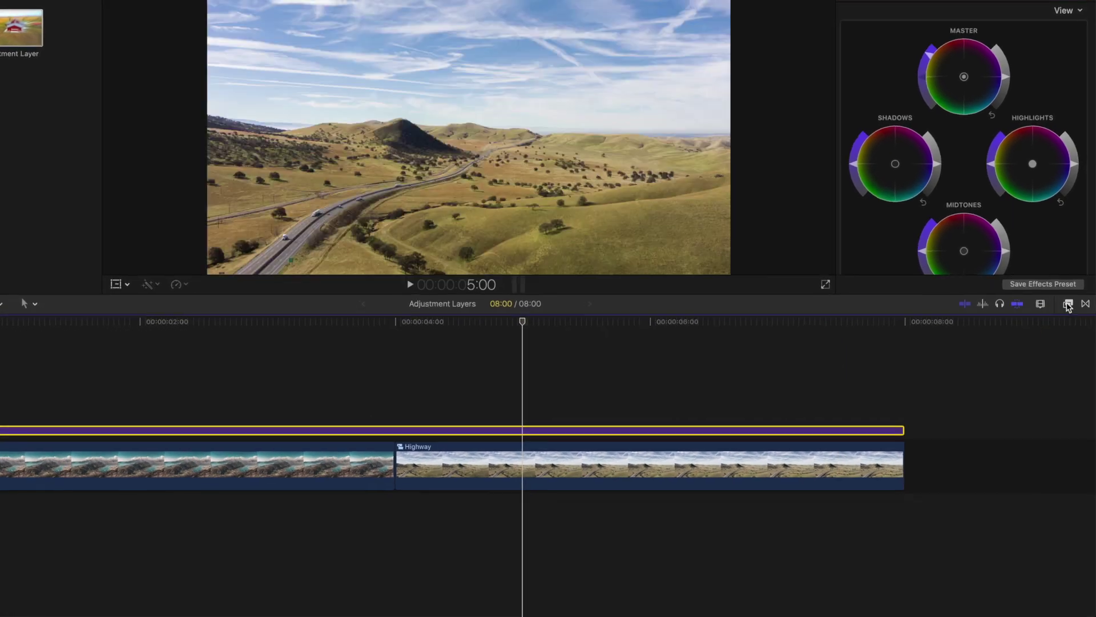
key(super+5)
- Search effects for 'bad tv' and apply Bad TV to the adjustment layer, previewing at 6:00
click(890, 350)
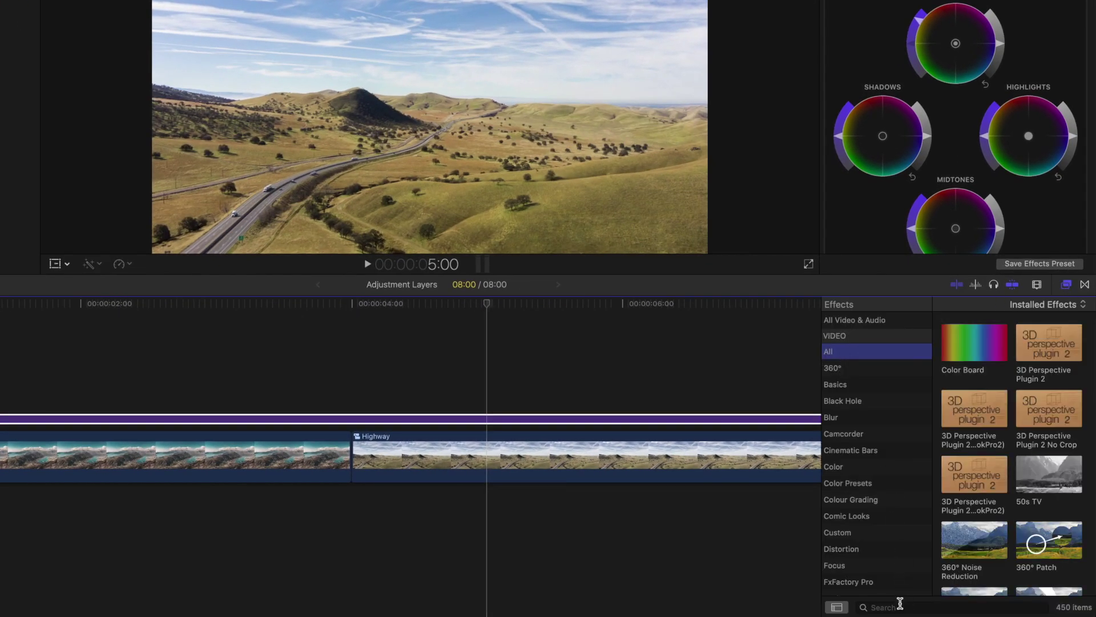
click(899, 607)
text(bad tv)
drag(974, 342, 731, 421)
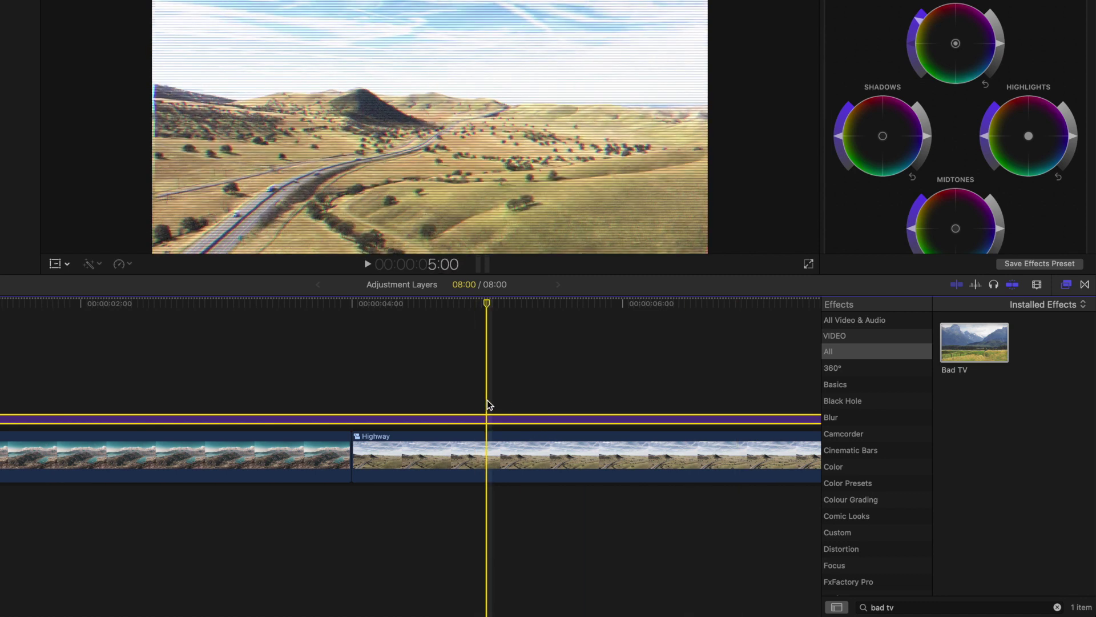
click(622, 303)
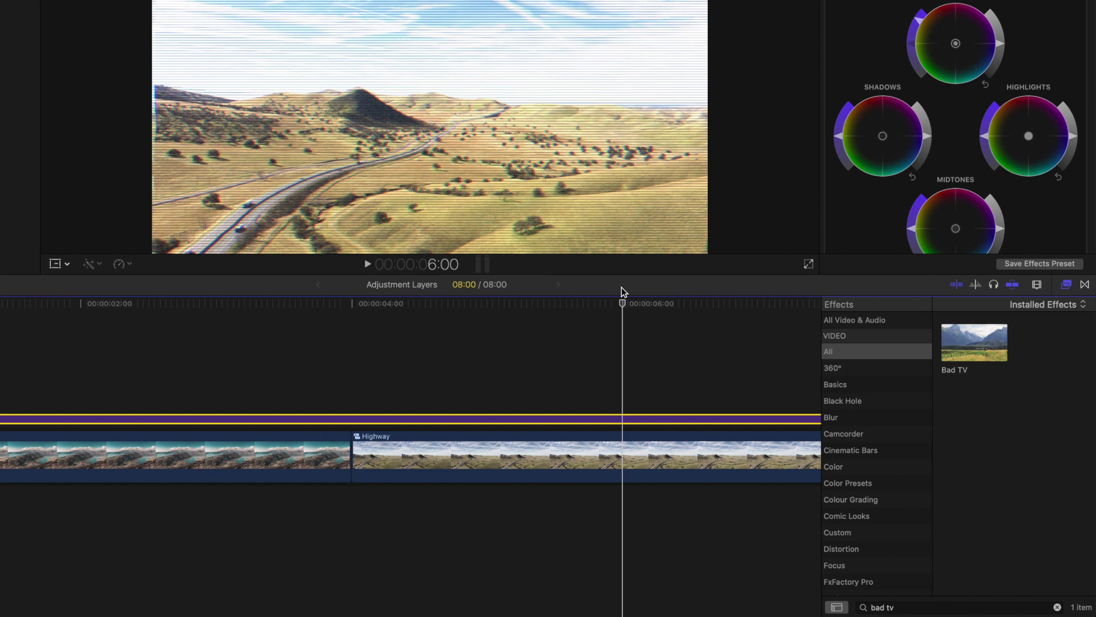
click(1063, 284)
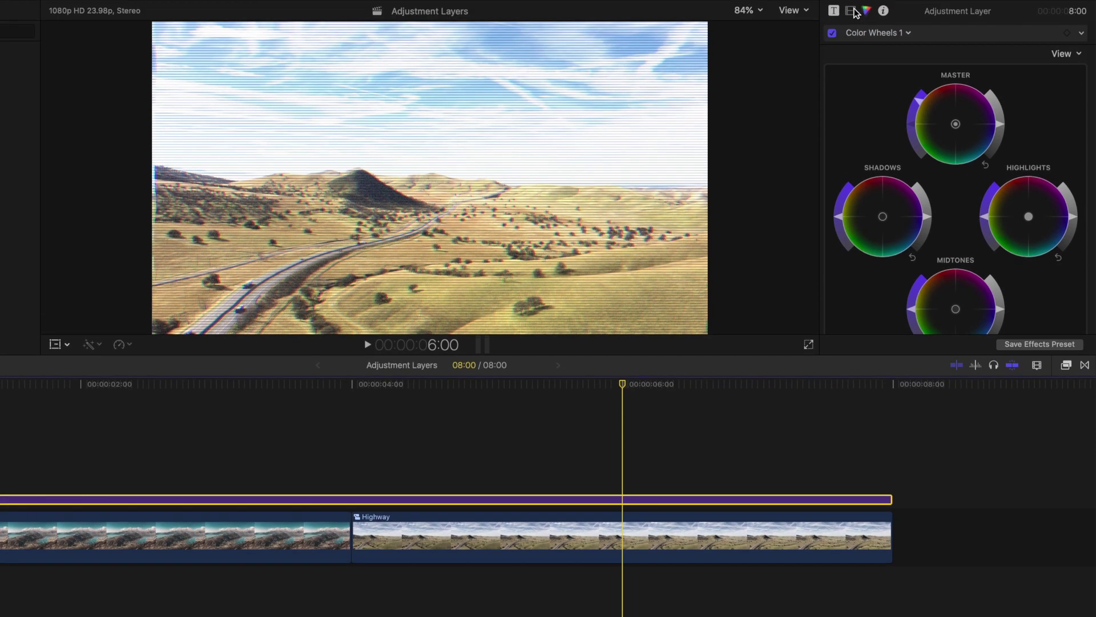
- Disable Bad TV, add a Color Wheels keyframe at 4:00, and move the playhead to 7:22
click(851, 11)
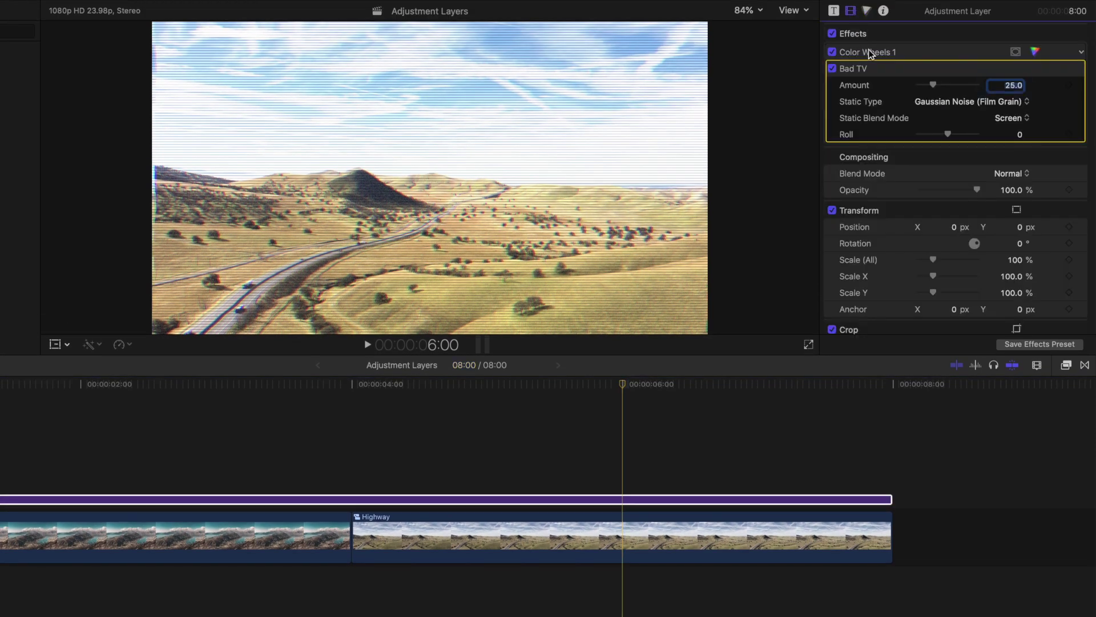
click(832, 68)
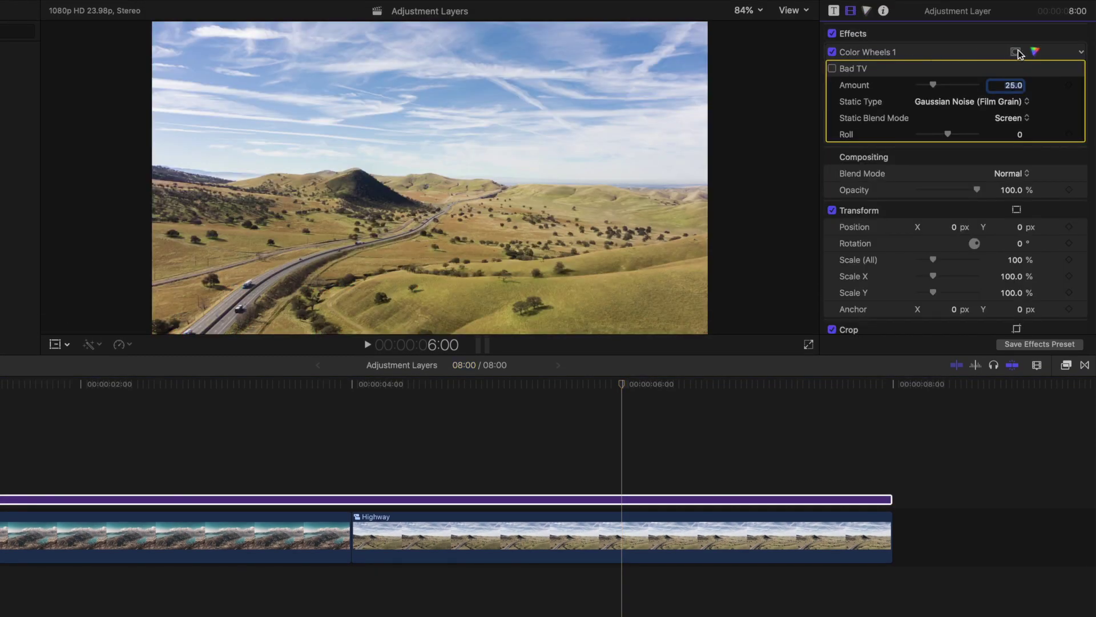
click(1034, 52)
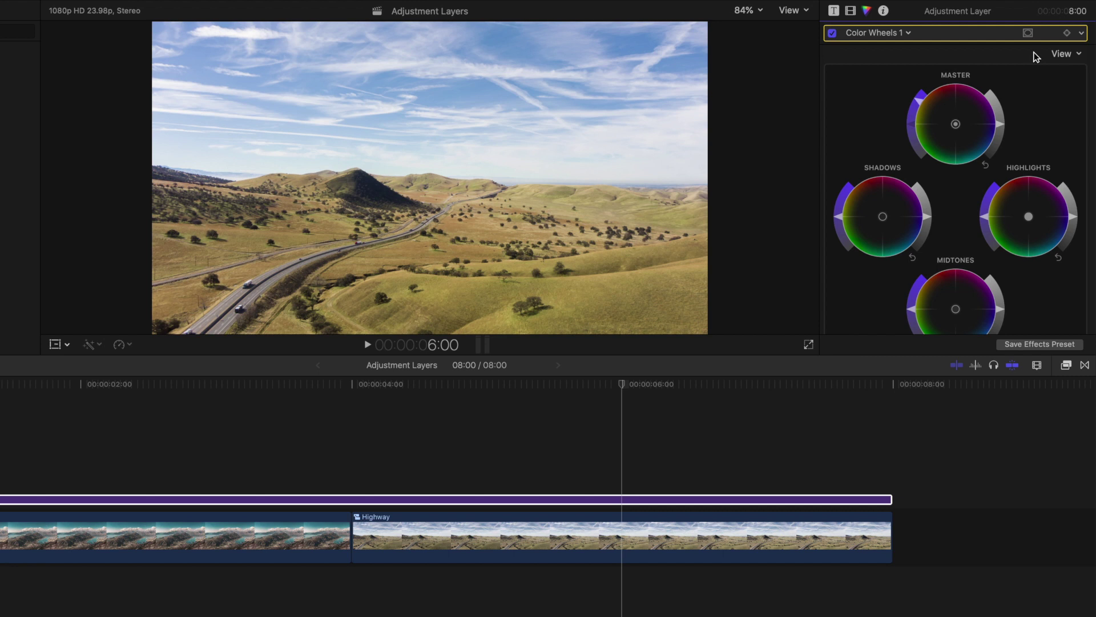
click(354, 403)
click(356, 499)
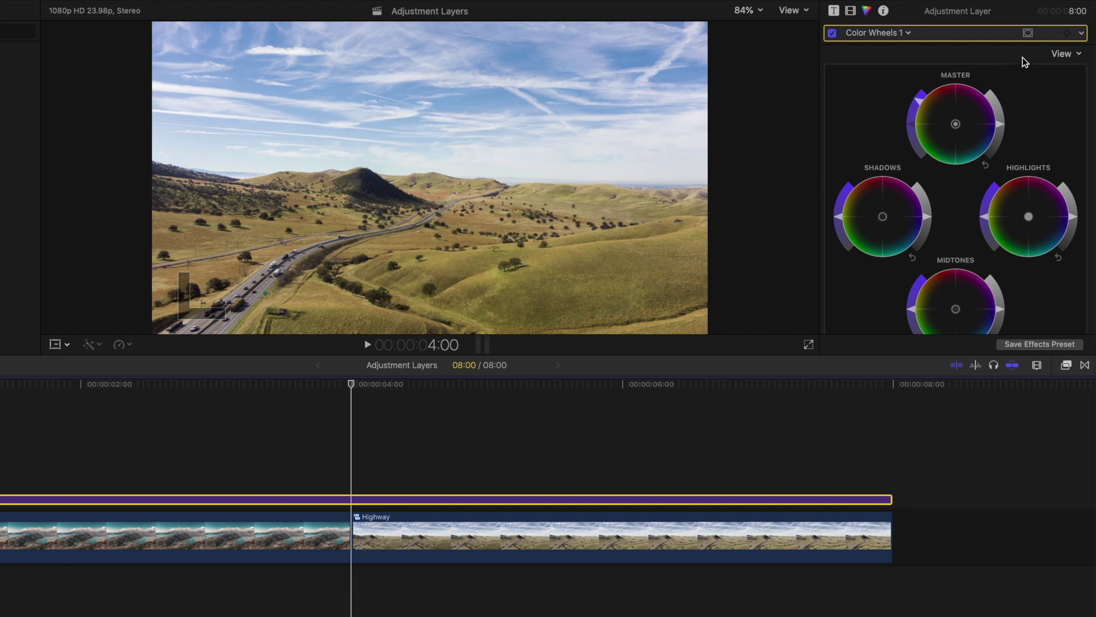
click(1066, 34)
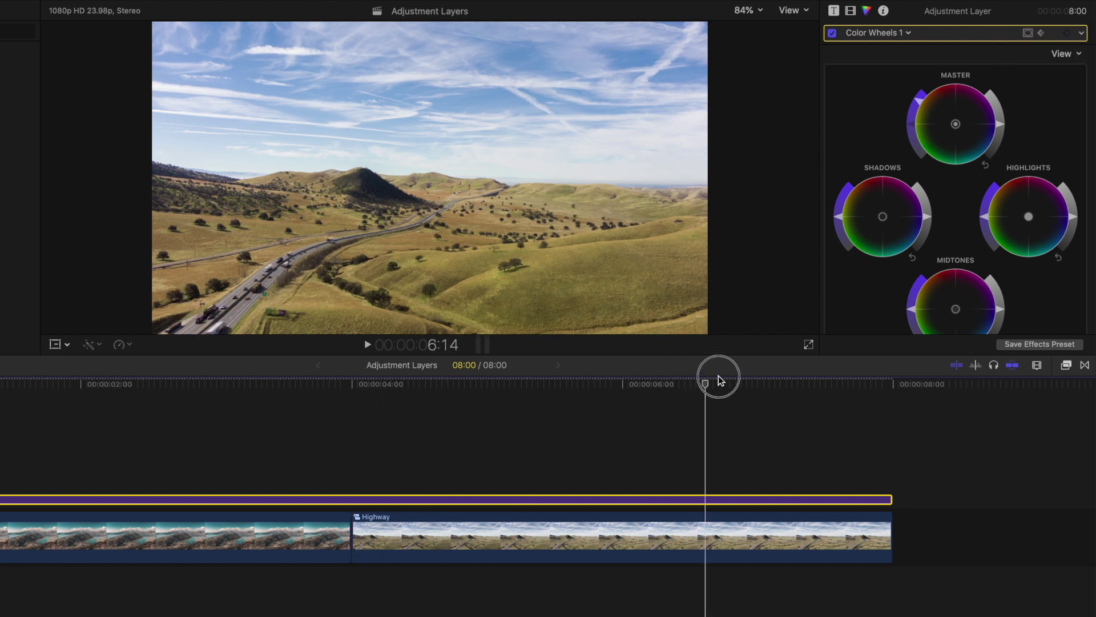
drag(720, 381, 885, 384)
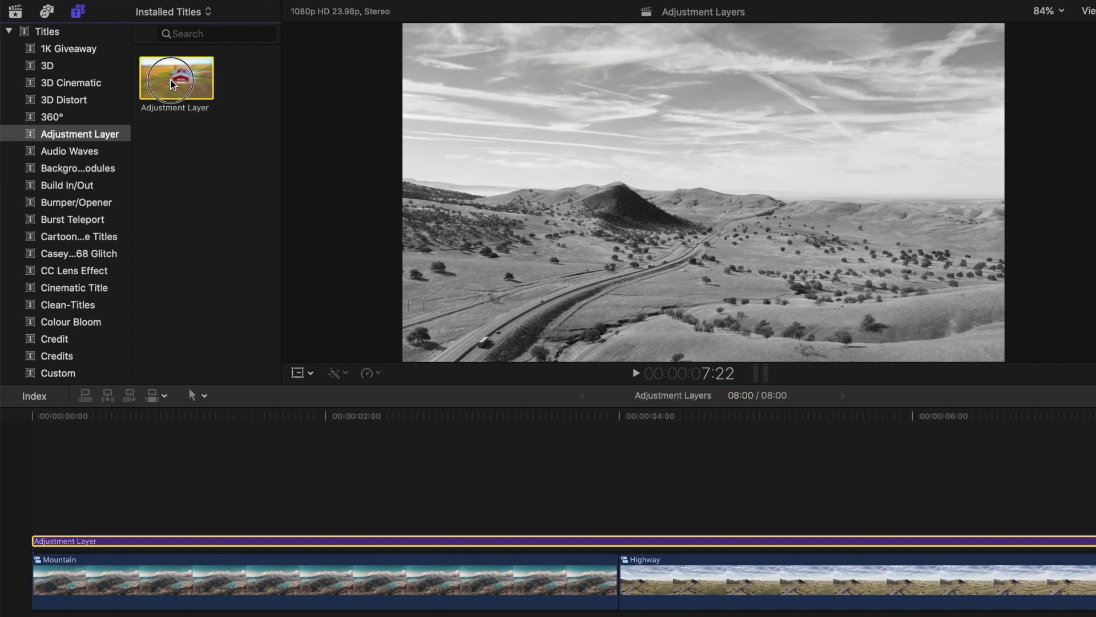
- Stack a second Adjustment Layer above the first, apply Bad TV to it, and disable it with V
drag(136, 96, 28, 396)
drag(36, 469, 25, 477)
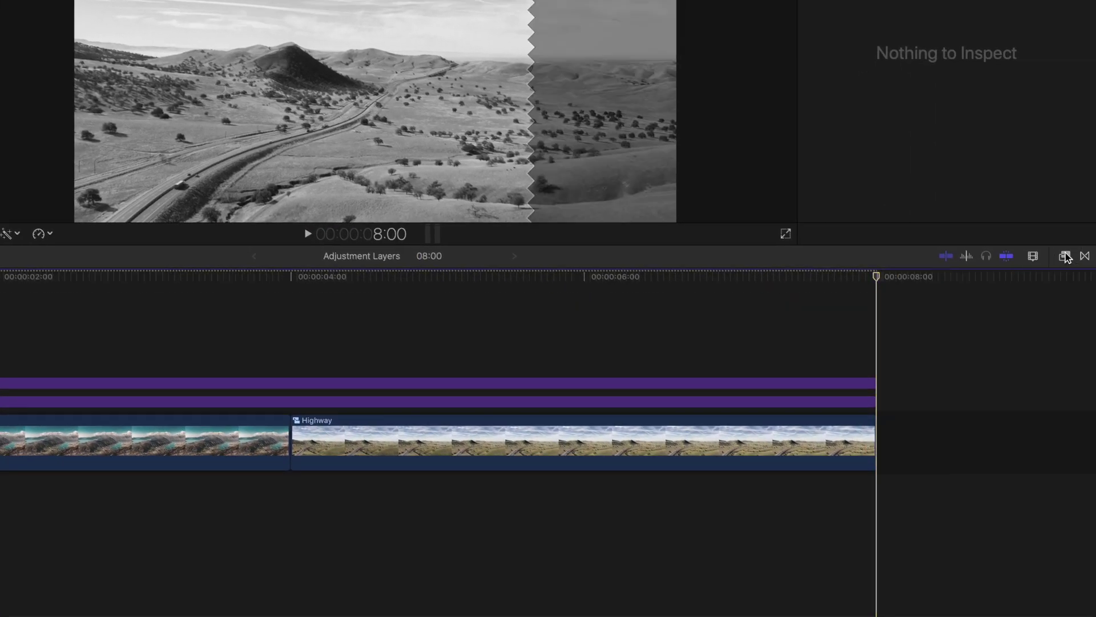
click(1066, 257)
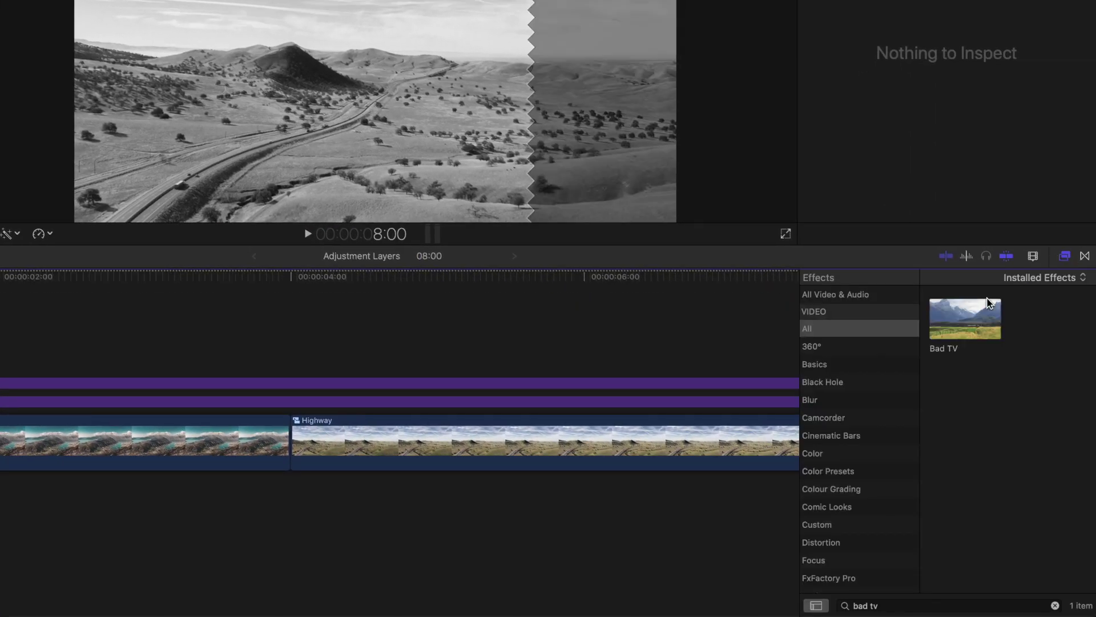
drag(708, 384, 708, 386)
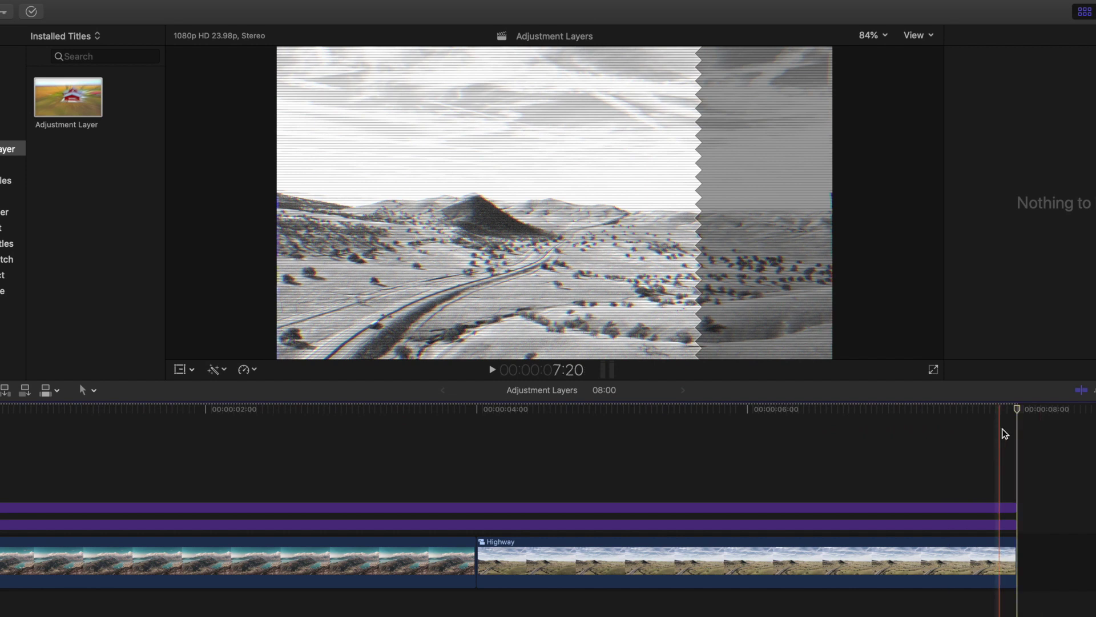
drag(1004, 434, 750, 445)
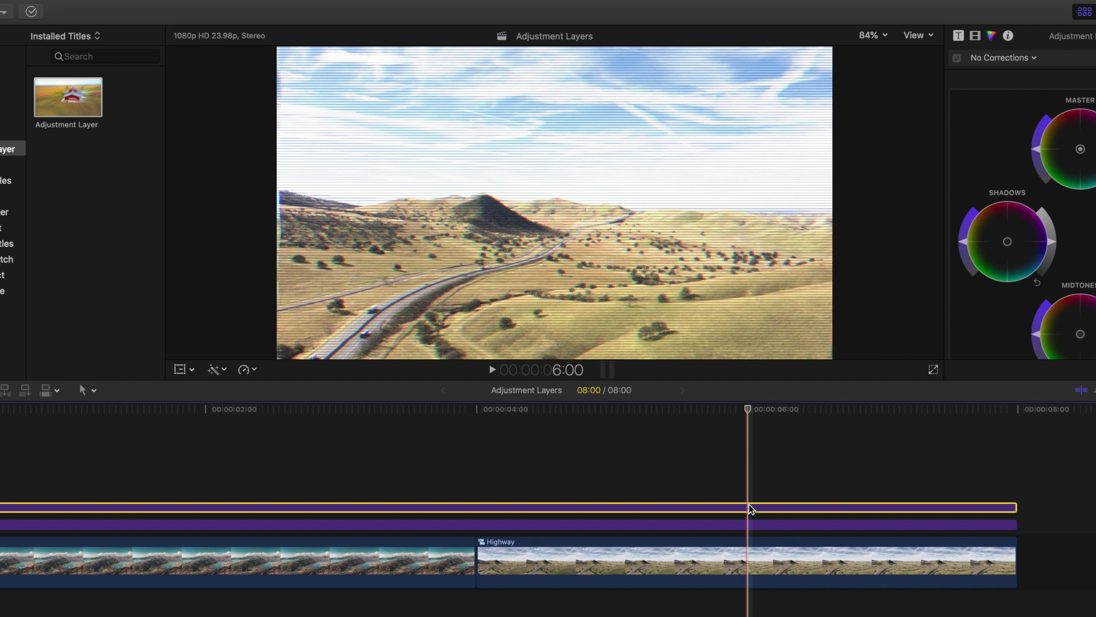
key(v)
click(750, 524)
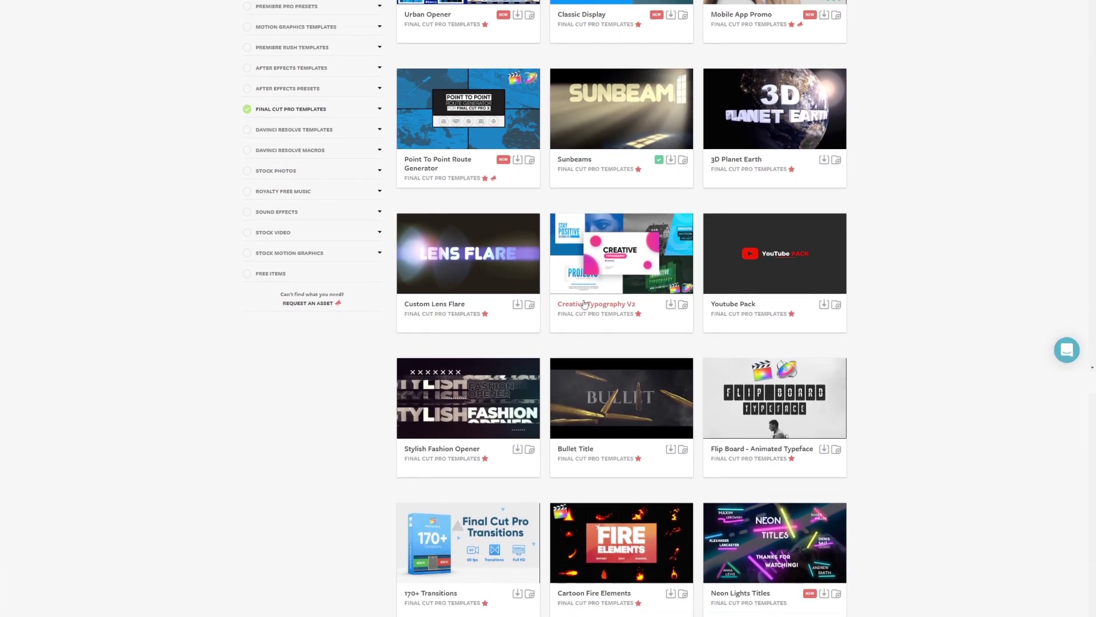
- Open the Creative Typography V2 Final Cut Pro template page on Motion Array
click(585, 304)
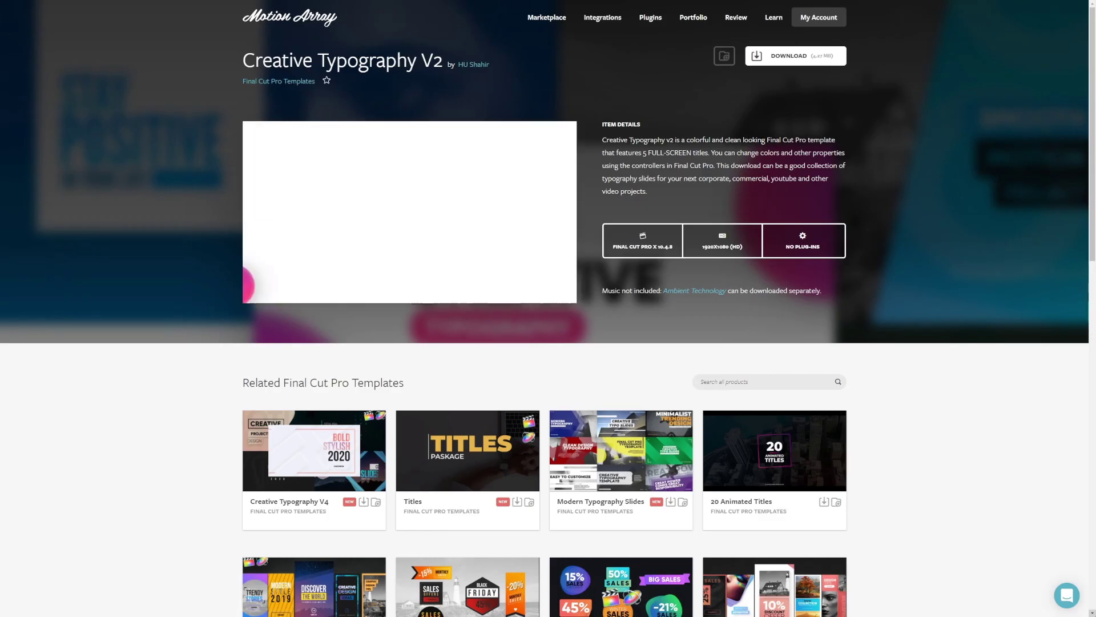